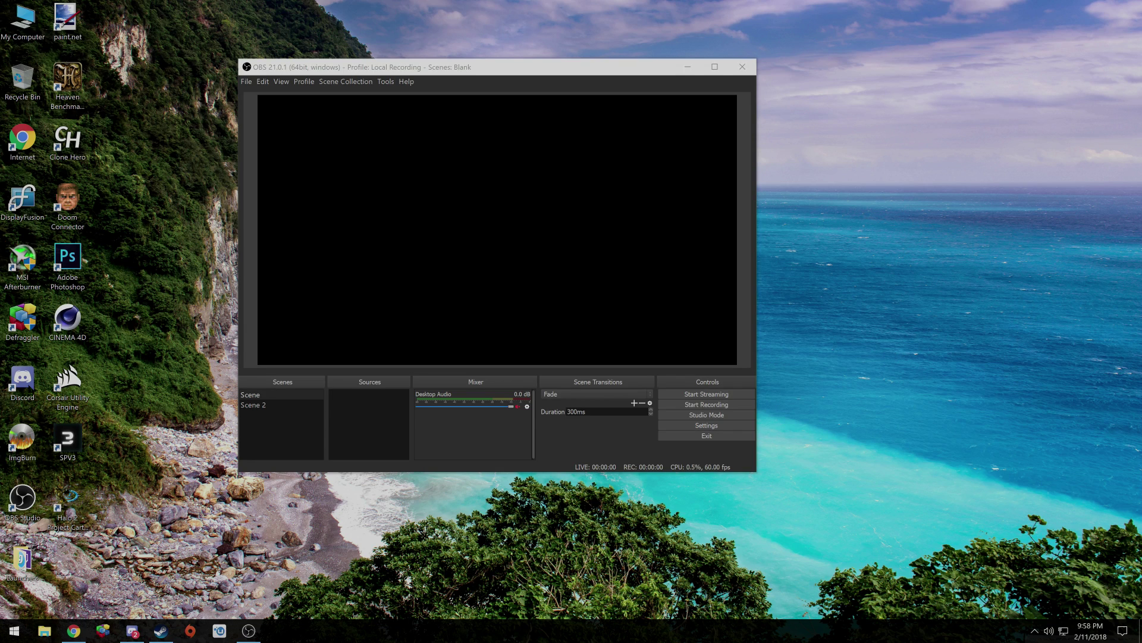
Step: Add a Display Capture source to the scene, accepting its default name and properties
left_click(281, 409)
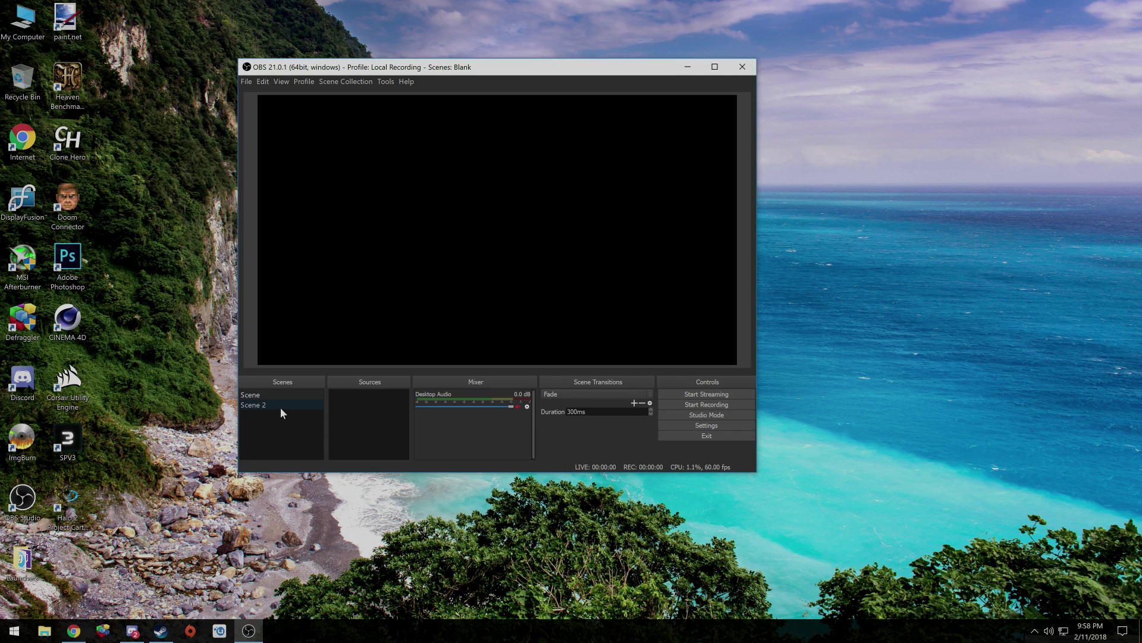
right_click(348, 396)
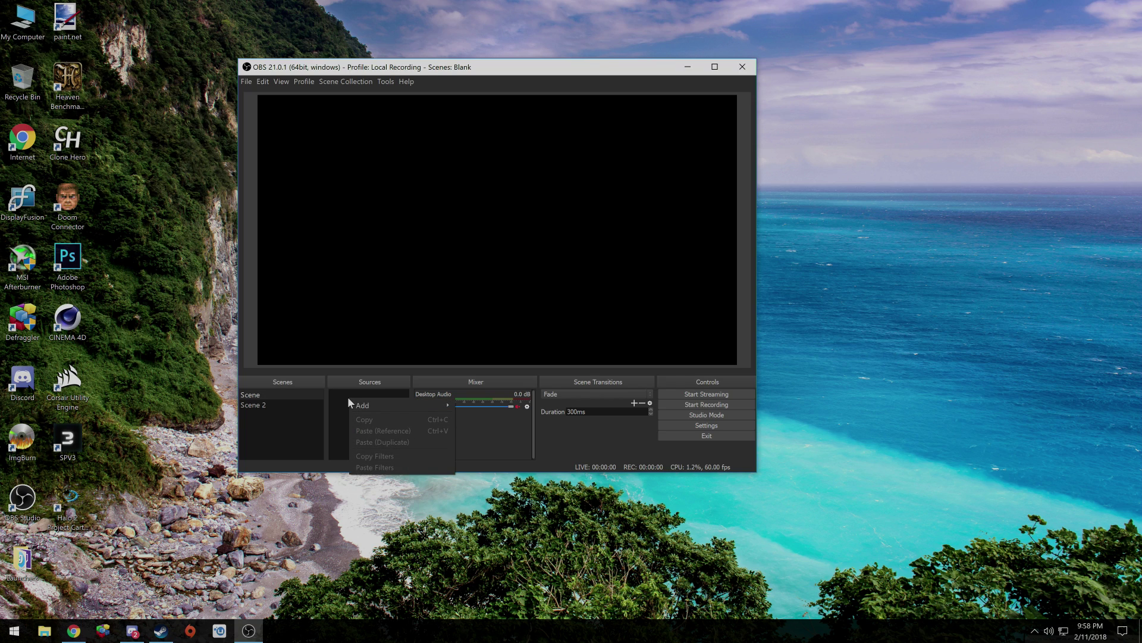
key("Escape")
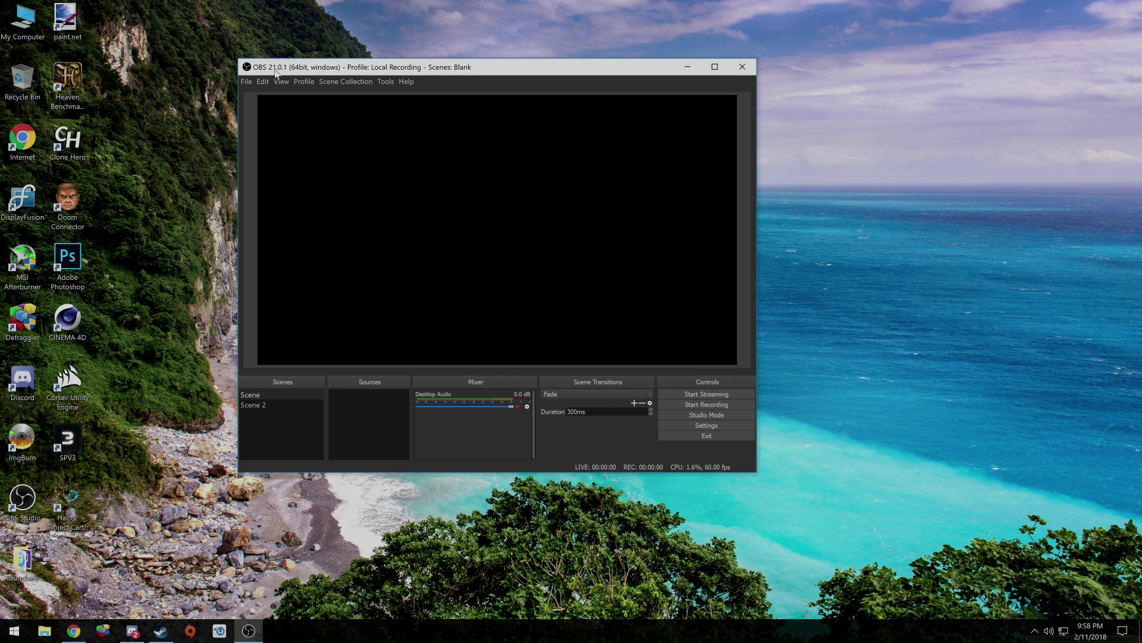
right_click(355, 419)
mouse_move(362, 423)
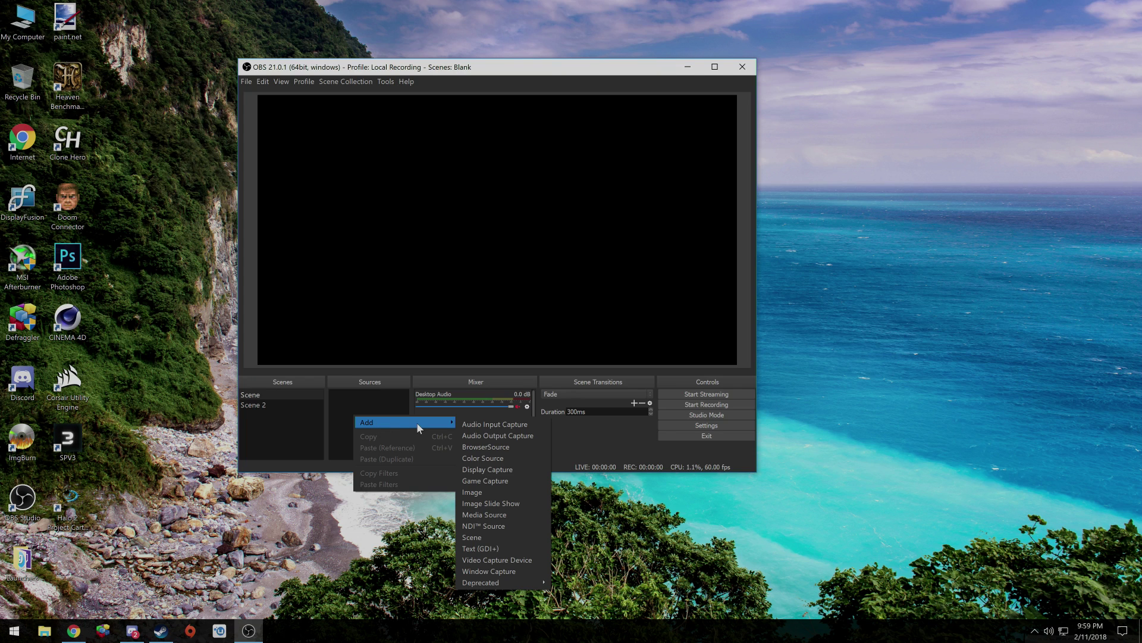
left_click(487, 470)
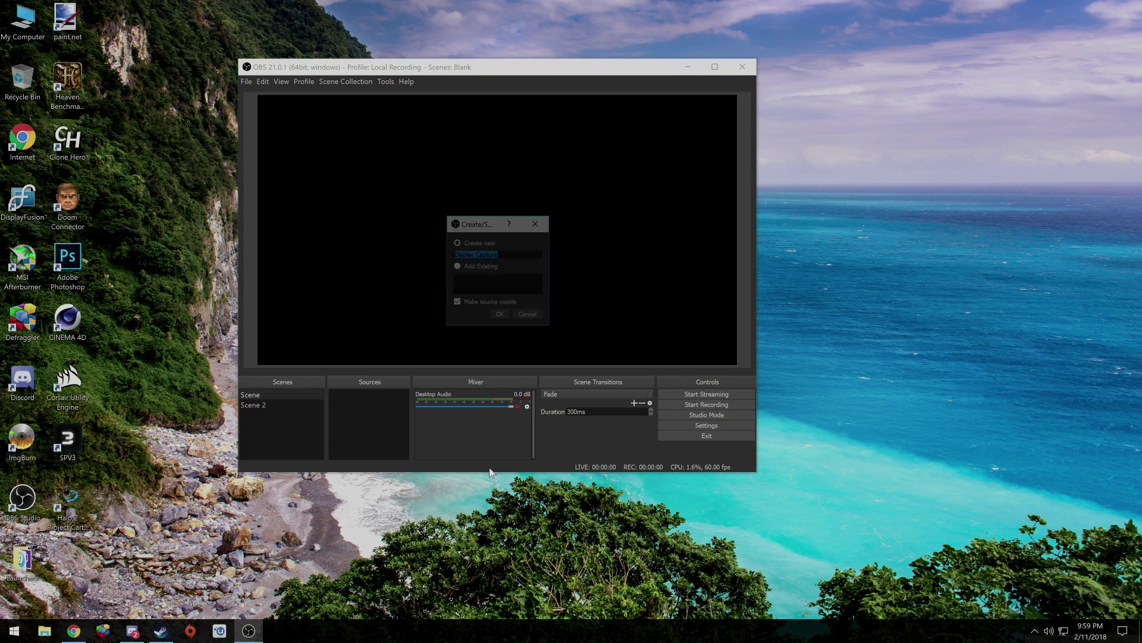
left_click(500, 316)
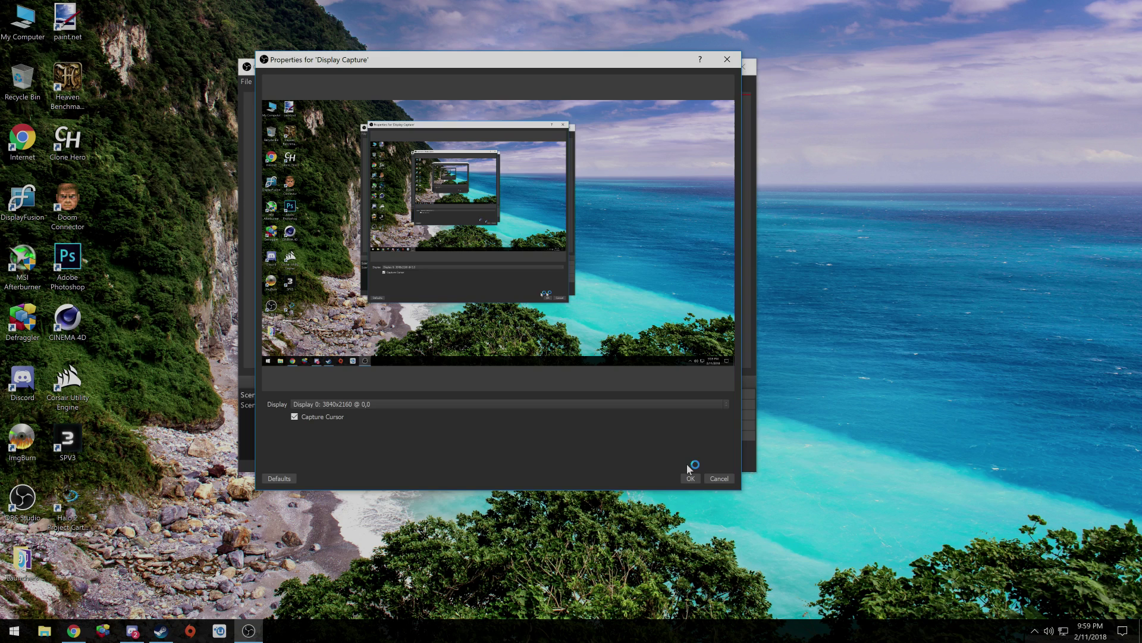
left_click(691, 478)
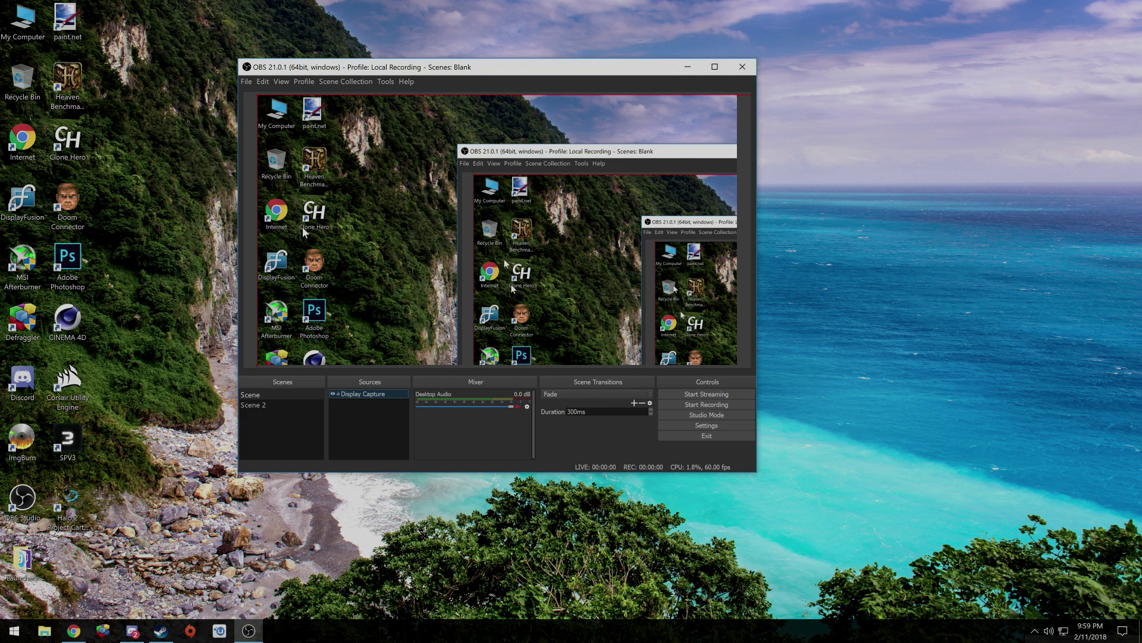
Step: Apply Transform > Fit to screen to the Display Capture, then reselect it and reopen its menu
right_click(365, 394)
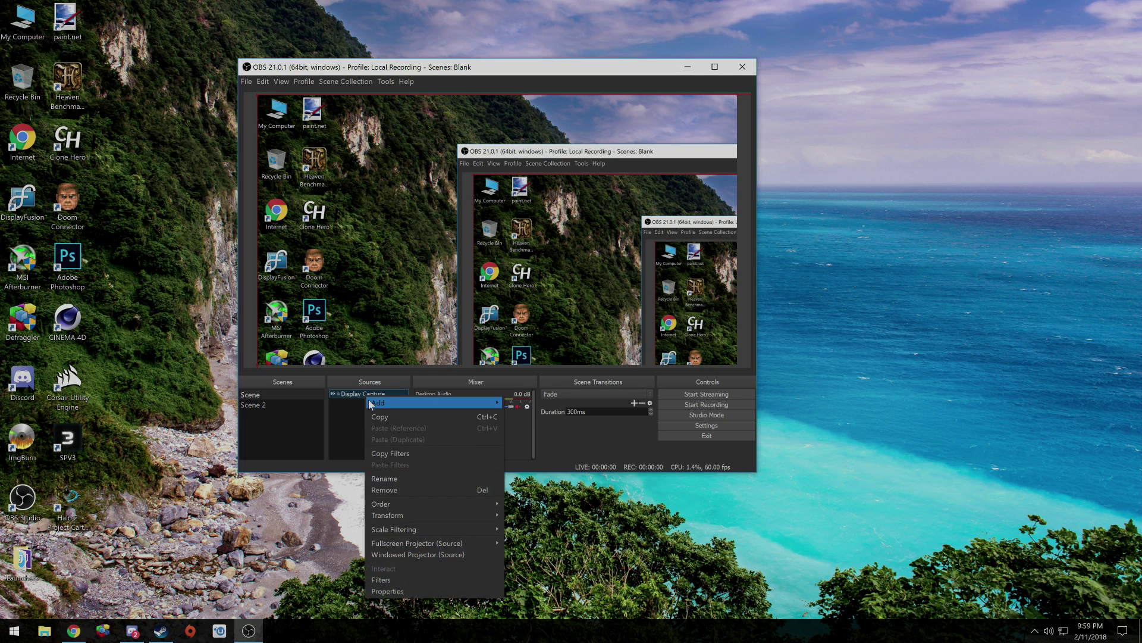
mouse_move(469, 514)
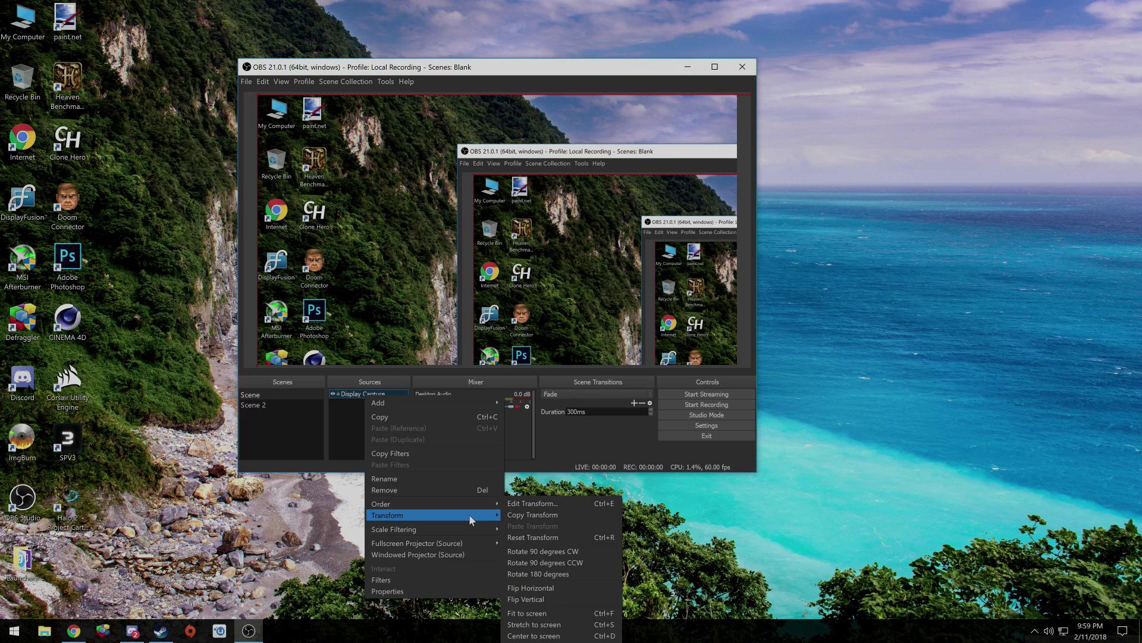
left_click(545, 613)
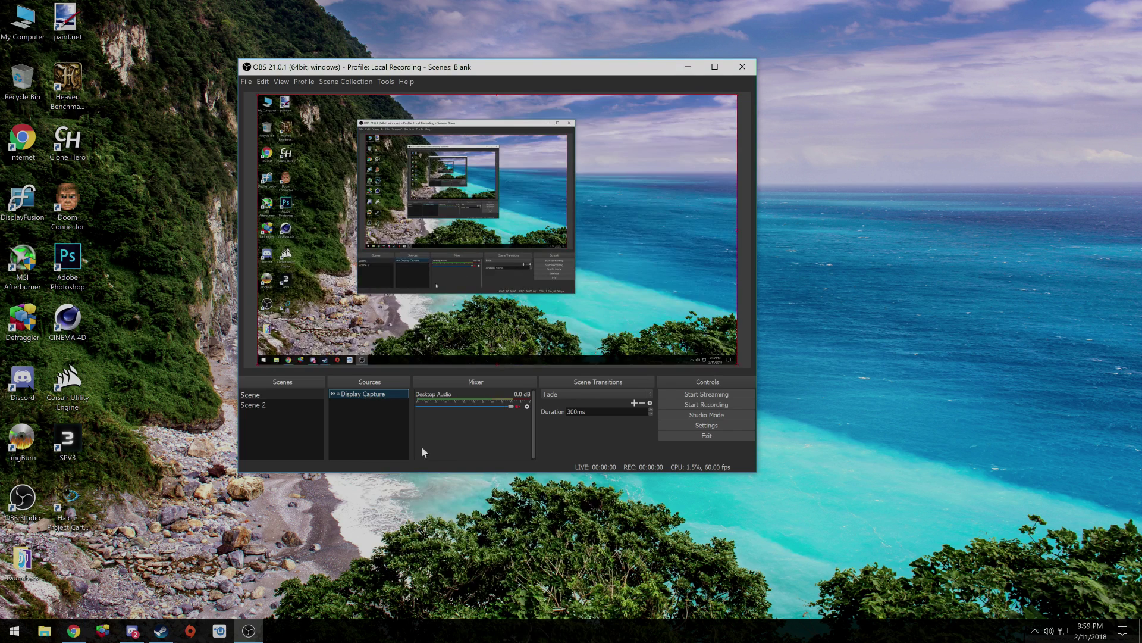
left_click(260, 233)
left_click(366, 396)
right_click(363, 393)
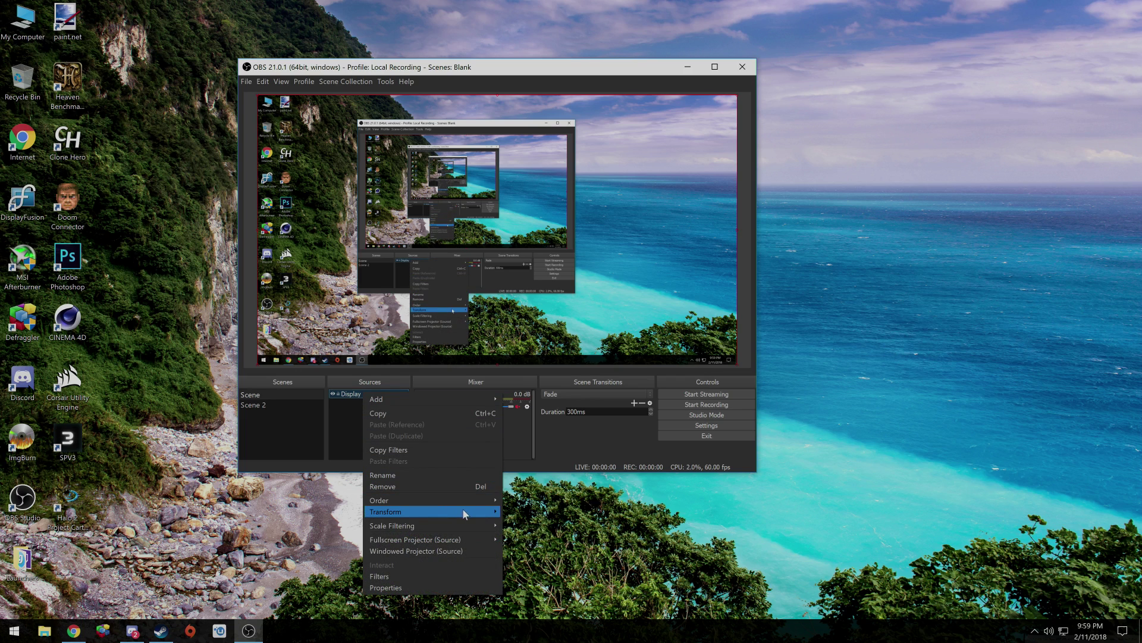
Step: Reset the Display Capture's transform and stretch it to fill the canvas
mouse_move(463, 513)
left_click(525, 537)
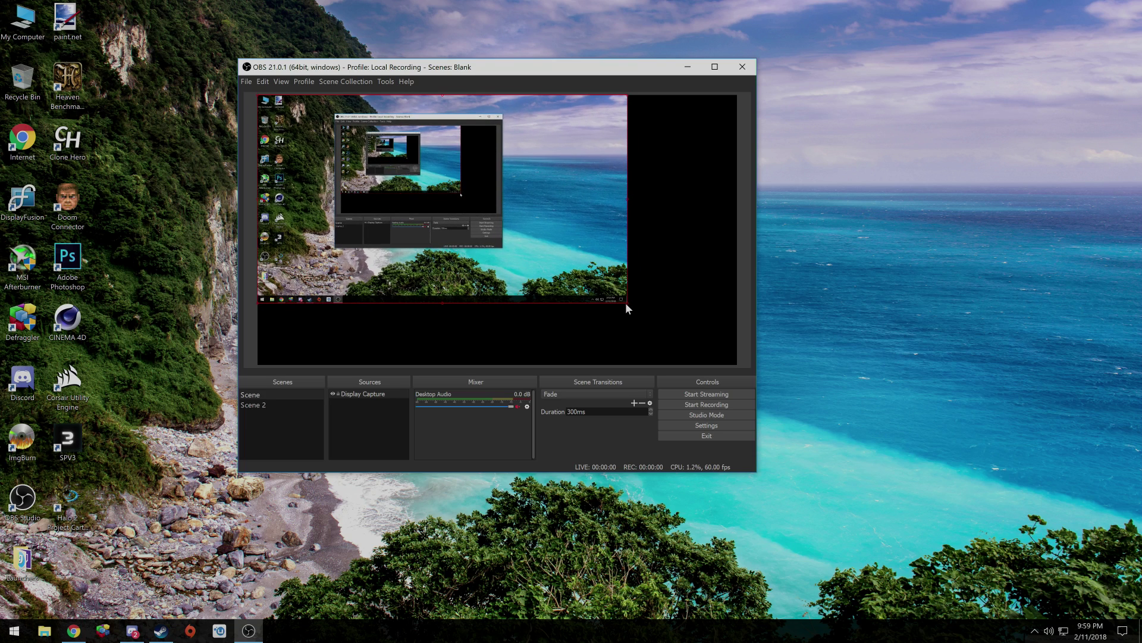
left_click_drag(627, 303, 726, 363)
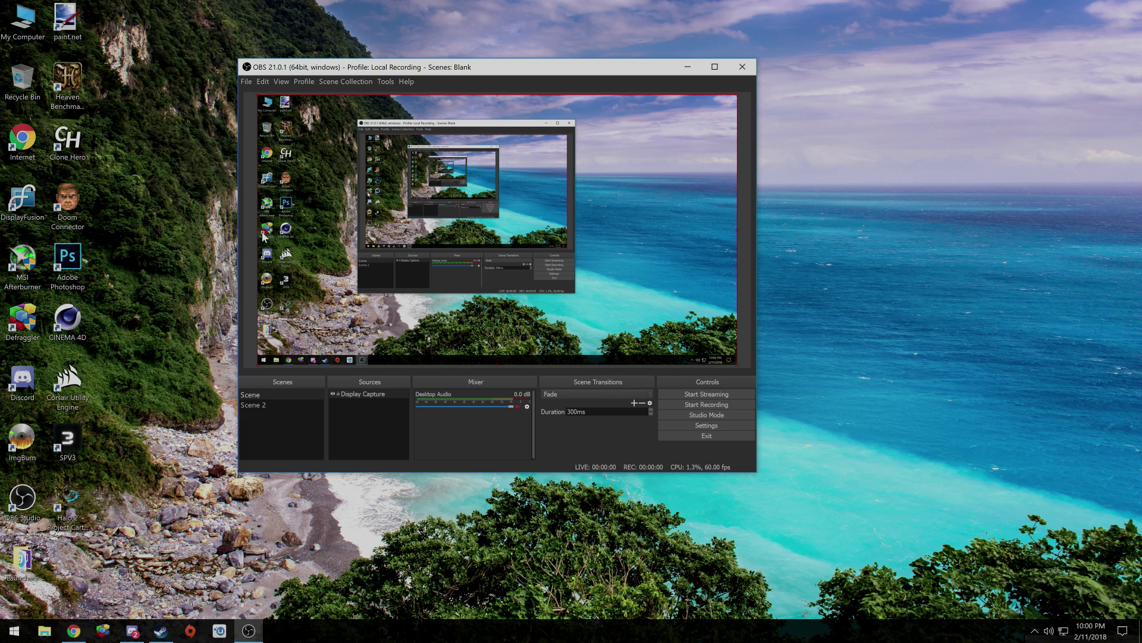
Step: Alt-drag the capture's left and bottom edges to try cropping, restoring the bottom afterwards
mouse_move(258, 234)
left_mouse_down()
mouse_move(437, 235)
mouse_move(248, 237)
left_mouse_up()
mouse_move(497, 363)
left_mouse_down()
mouse_move(491, 295)
mouse_move(494, 372)
left_mouse_up()
mouse_move(258, 236)
left_mouse_down()
mouse_move(454, 239)
mouse_move(241, 237)
left_mouse_up()
Step: Add the existing Display Capture to Scene 2 and resize it to fill the preview
left_click(287, 404)
right_click(345, 411)
mouse_move(442, 422)
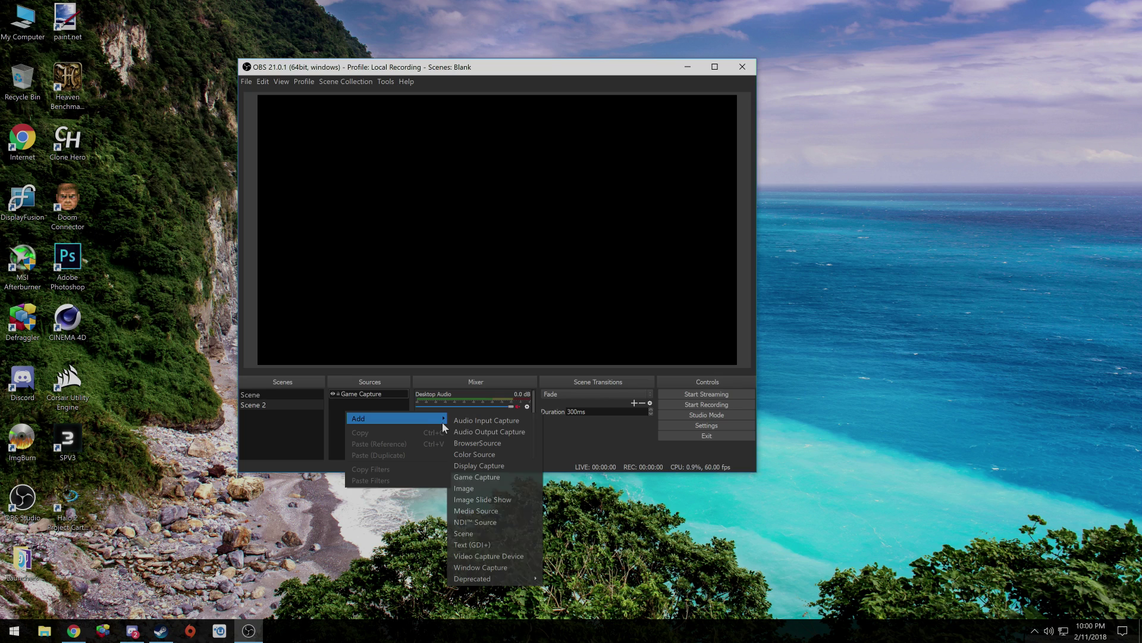
left_click(473, 464)
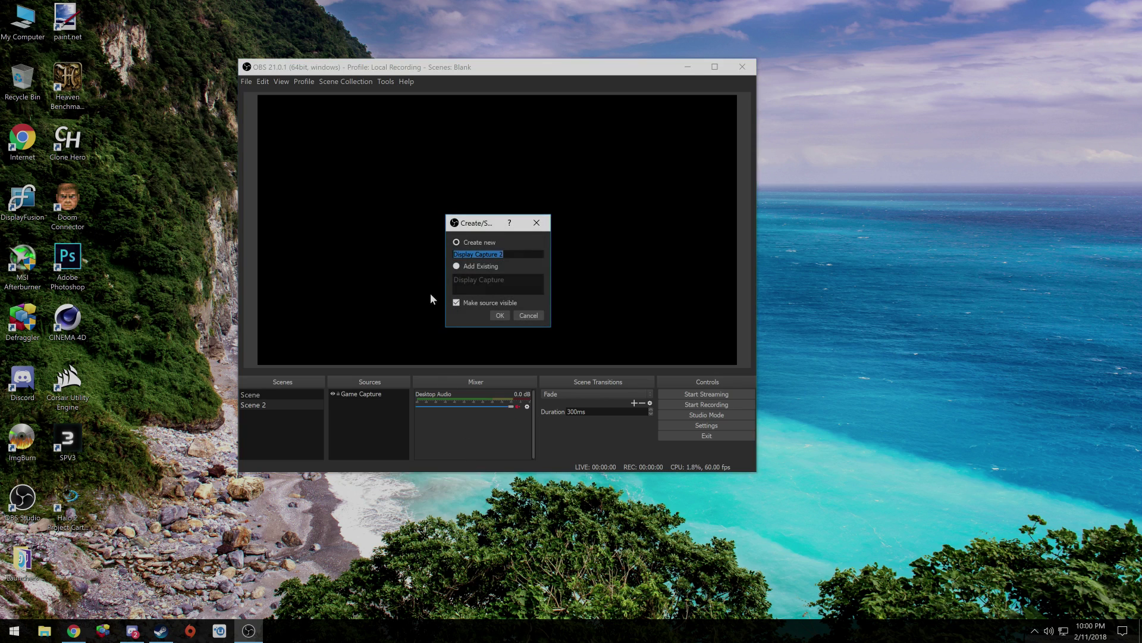
left_click(476, 268)
left_click(505, 319)
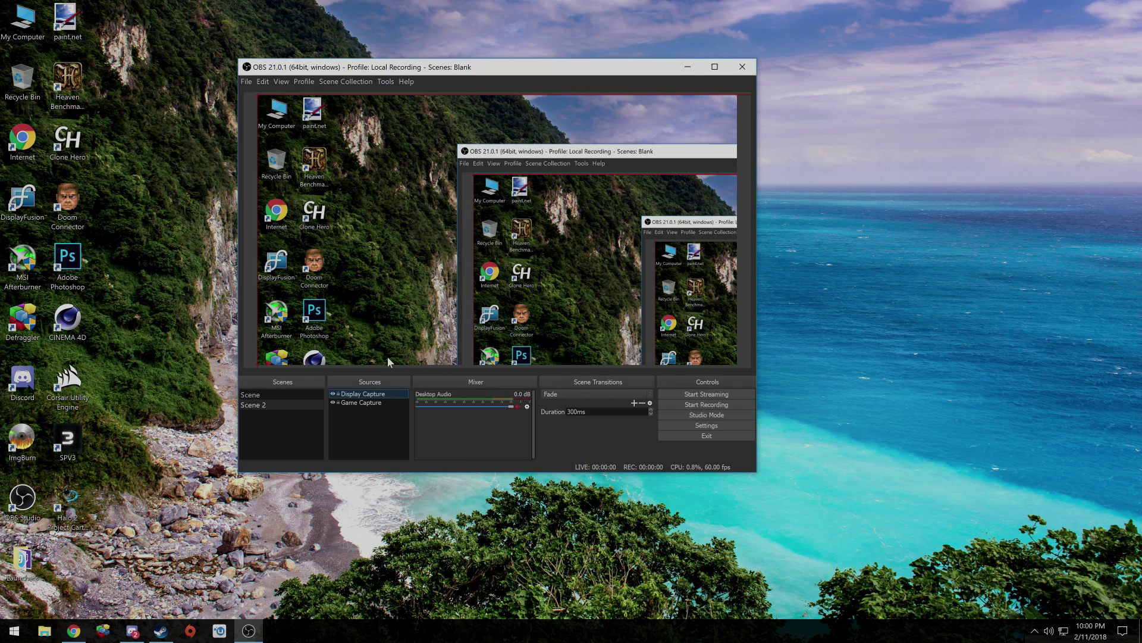
mouse_move(255, 93)
left_mouse_down()
mouse_move(580, 275)
mouse_move(341, 165)
mouse_move(514, 278)
mouse_move(361, 196)
mouse_move(258, 95)
left_mouse_up()
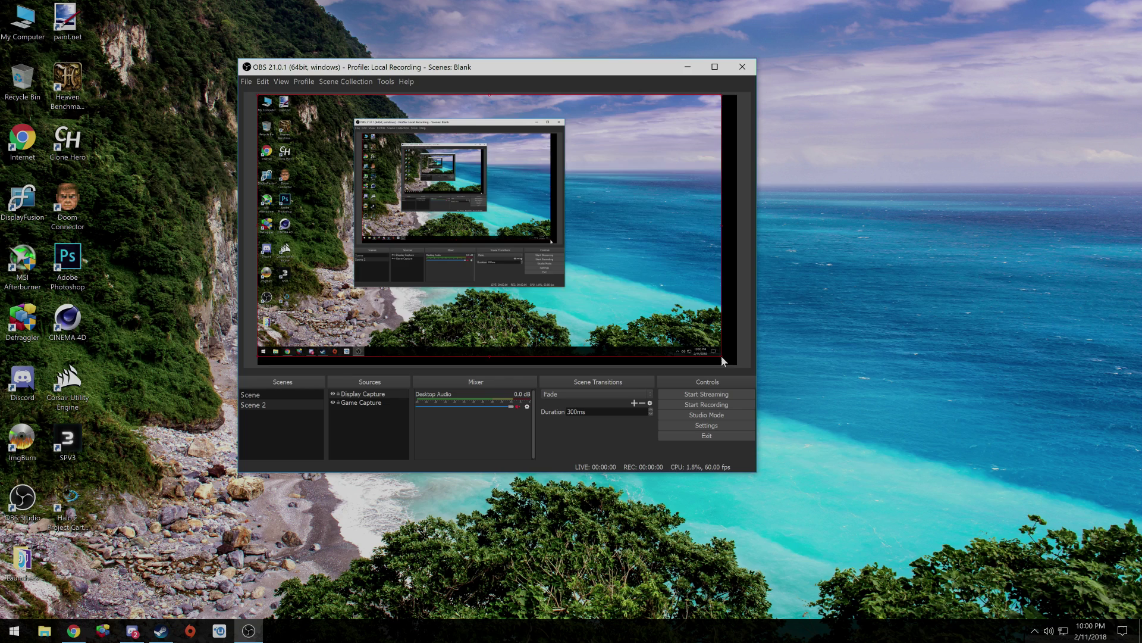
left_click_drag(721, 356, 730, 363)
Step: In Scene, Alt-crop the capture's left side, then switch between scenes to compare
left_click(263, 395)
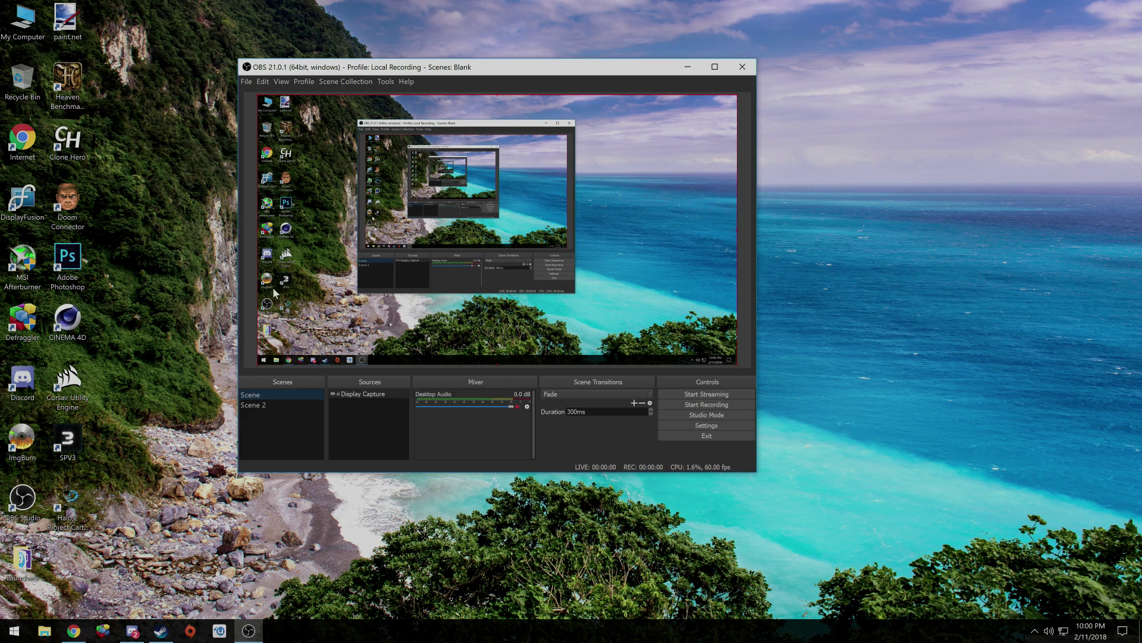
left_click_drag(258, 234, 384, 235)
left_click(274, 404)
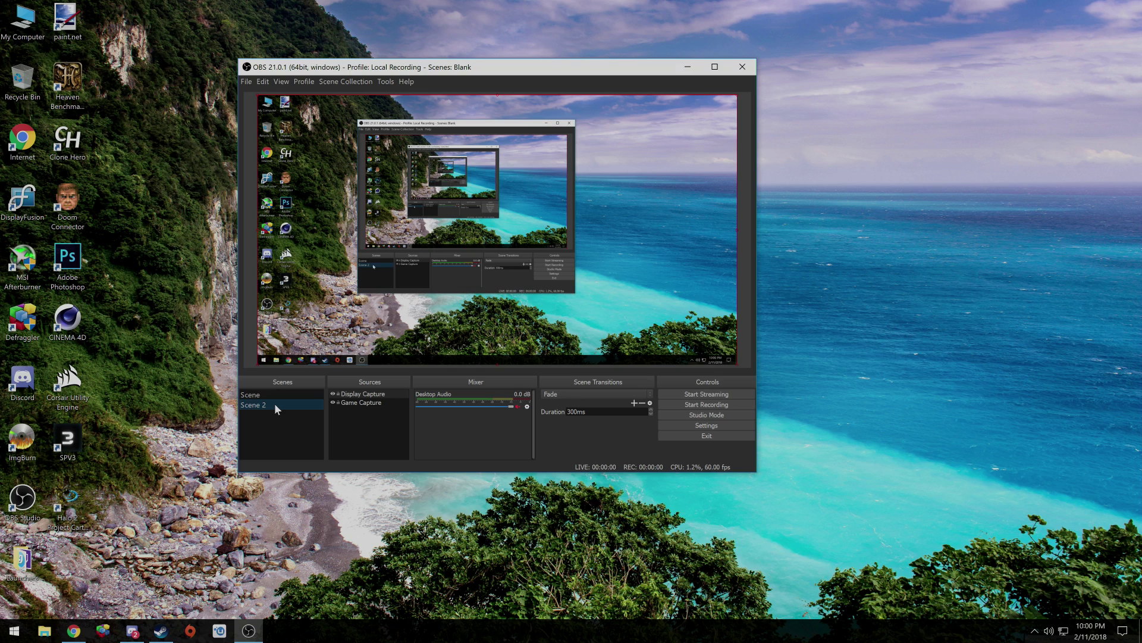
left_click(292, 394)
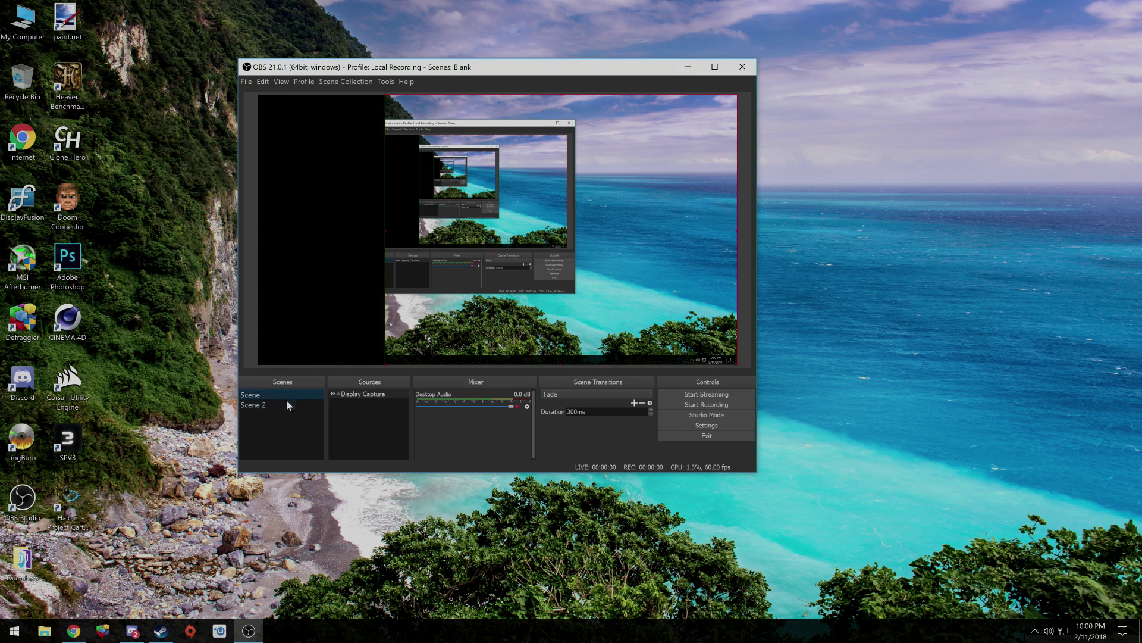
left_click(284, 402)
left_click(288, 394)
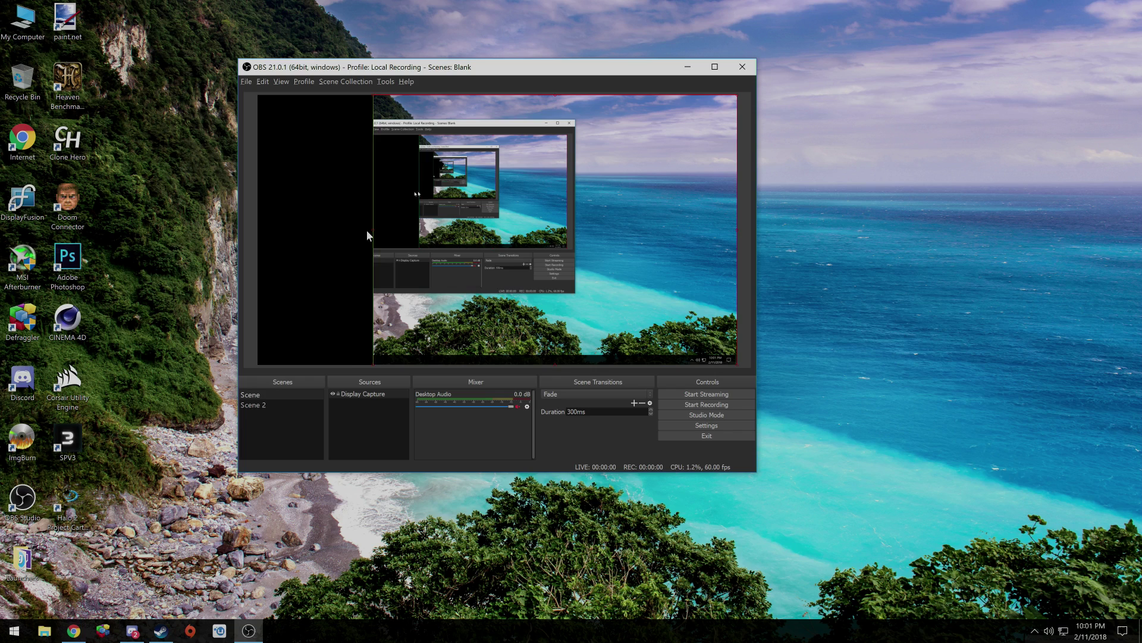
Step: Give the Display Capture a Crop/Pad filter under its default name, enlarging the Filters window
right_click(358, 390)
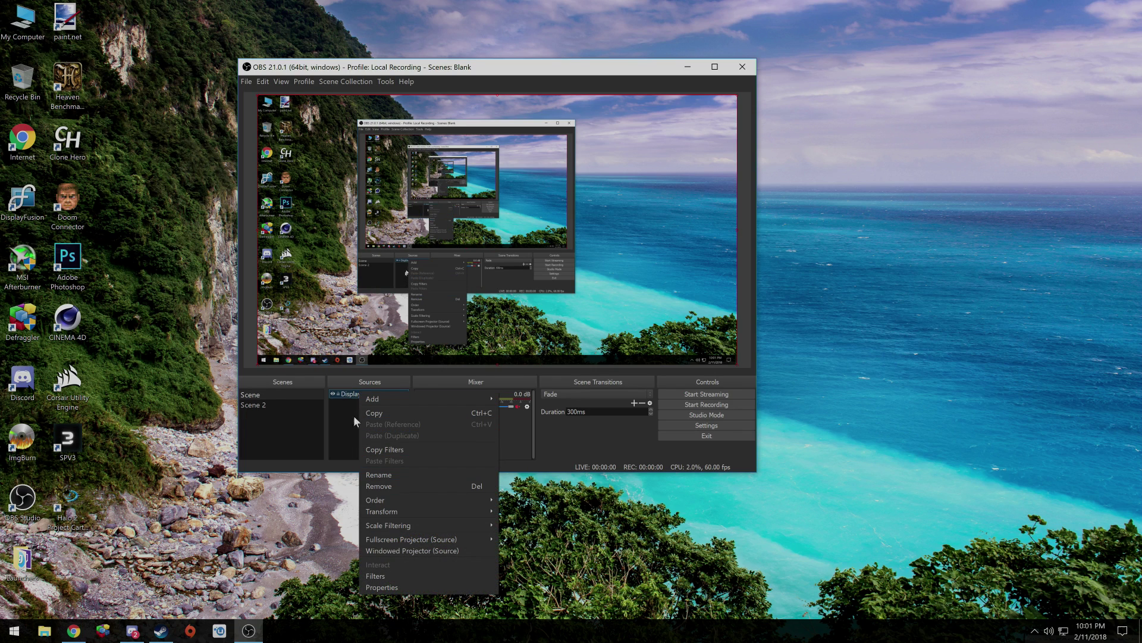
left_click(354, 390)
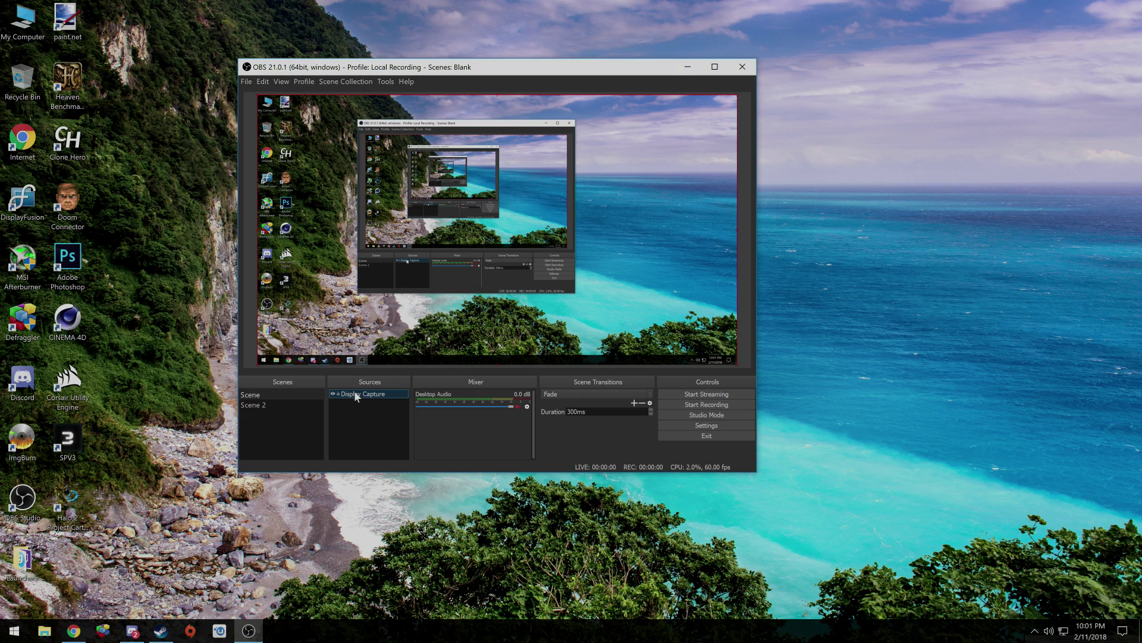
right_click(354, 391)
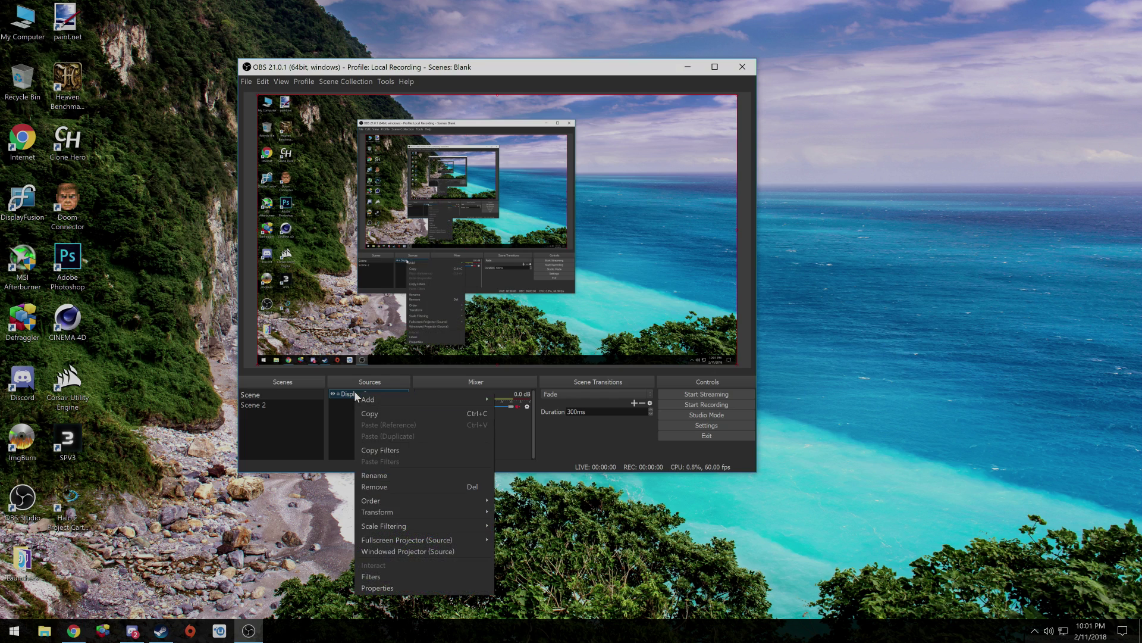
left_click(386, 579)
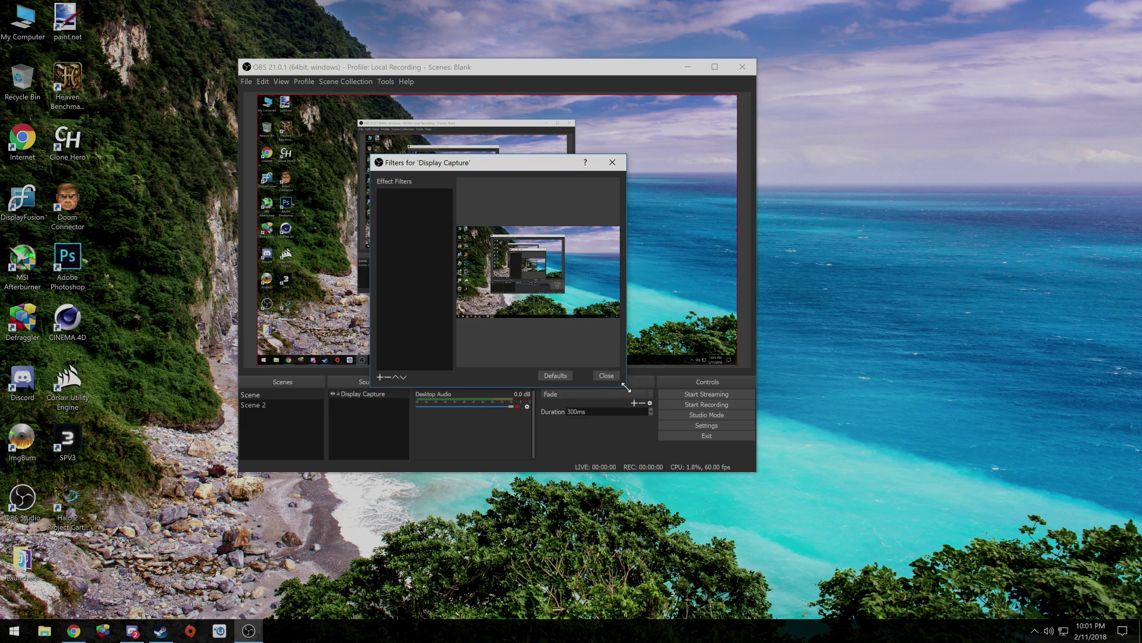
left_click_drag(626, 387, 973, 495)
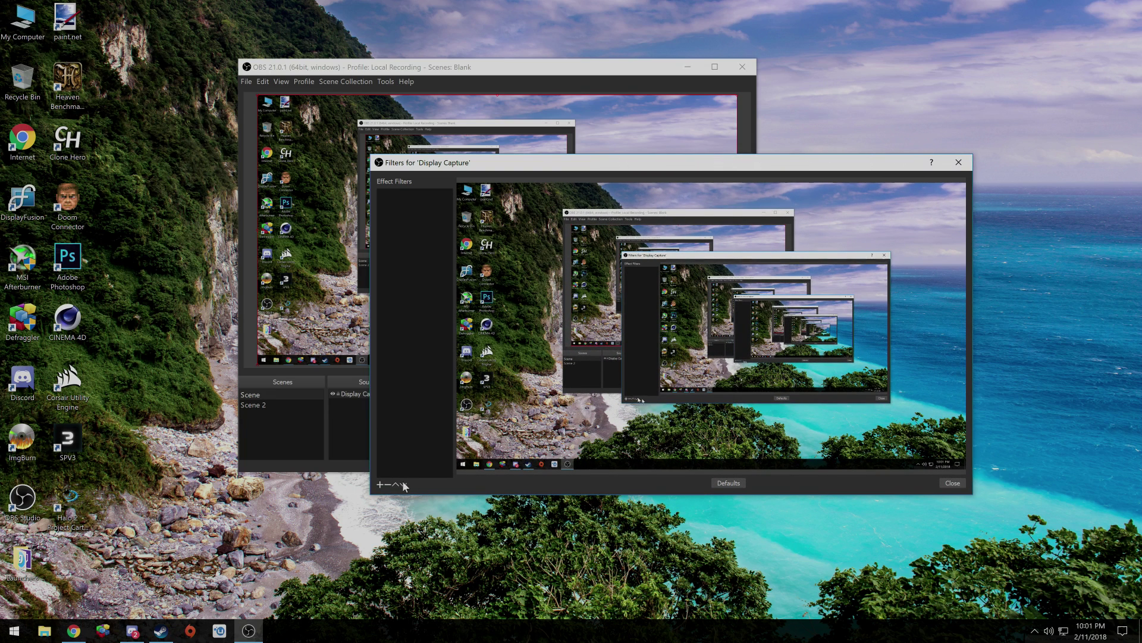
left_click(381, 485)
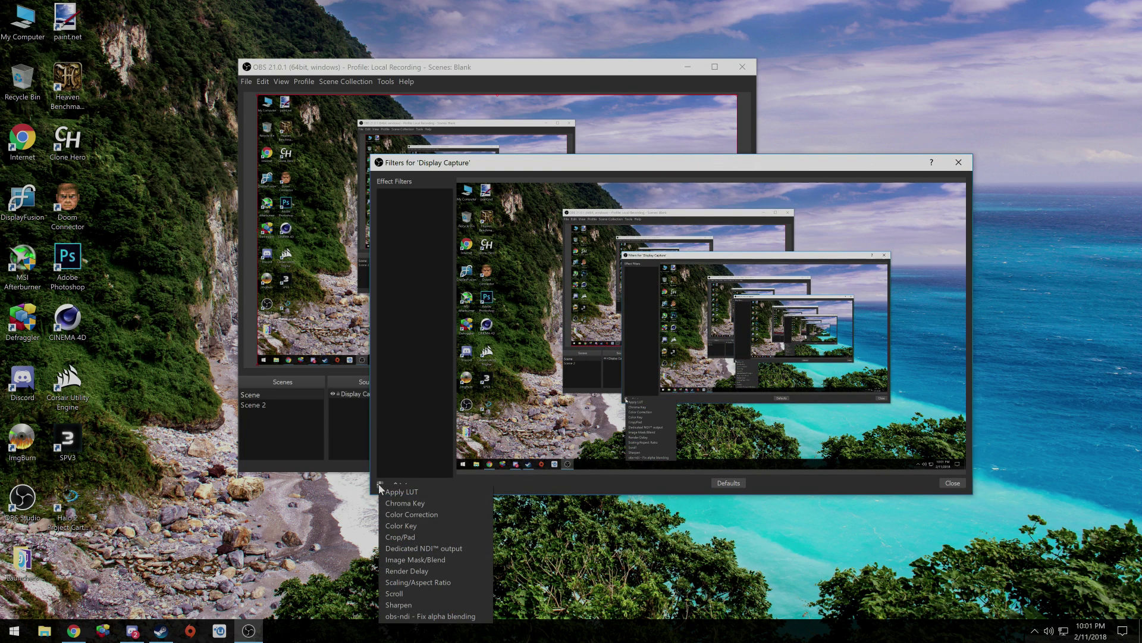
left_click(406, 537)
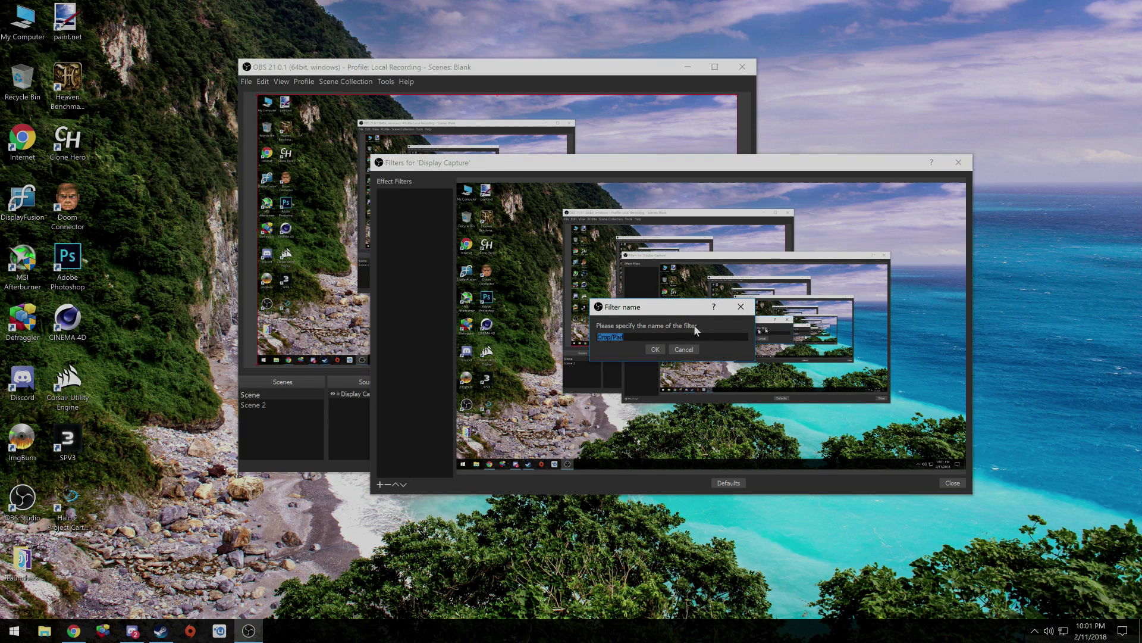
left_click(656, 349)
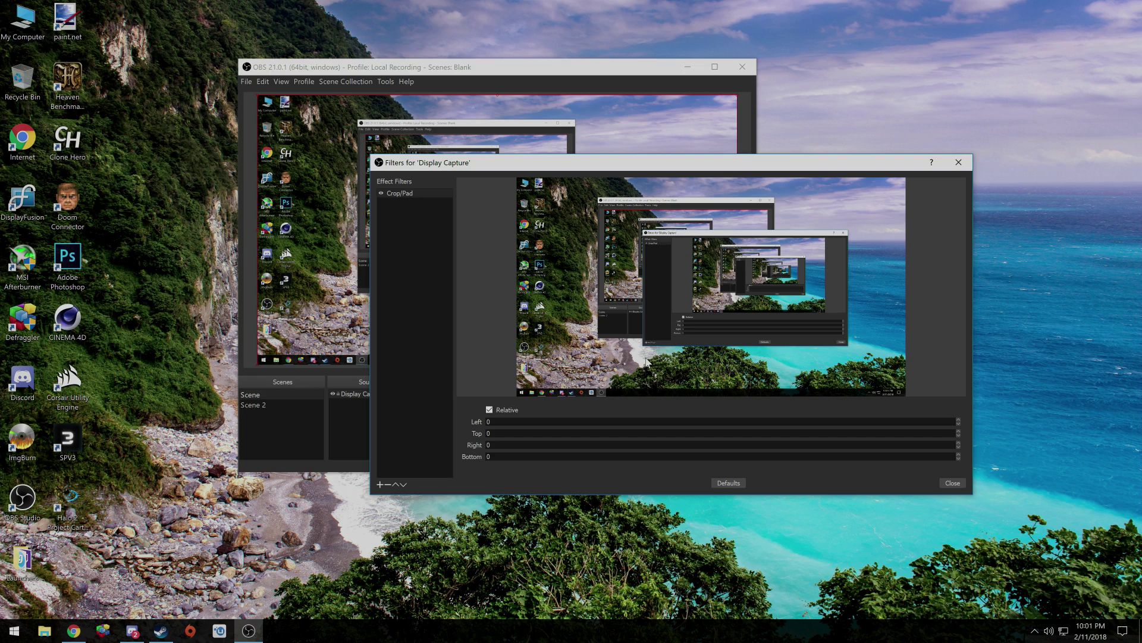
Step: Crop 250 from left and right with Crop/Pad, then drag the narrowed capture to recentre it
double_click(492, 421)
type("120")
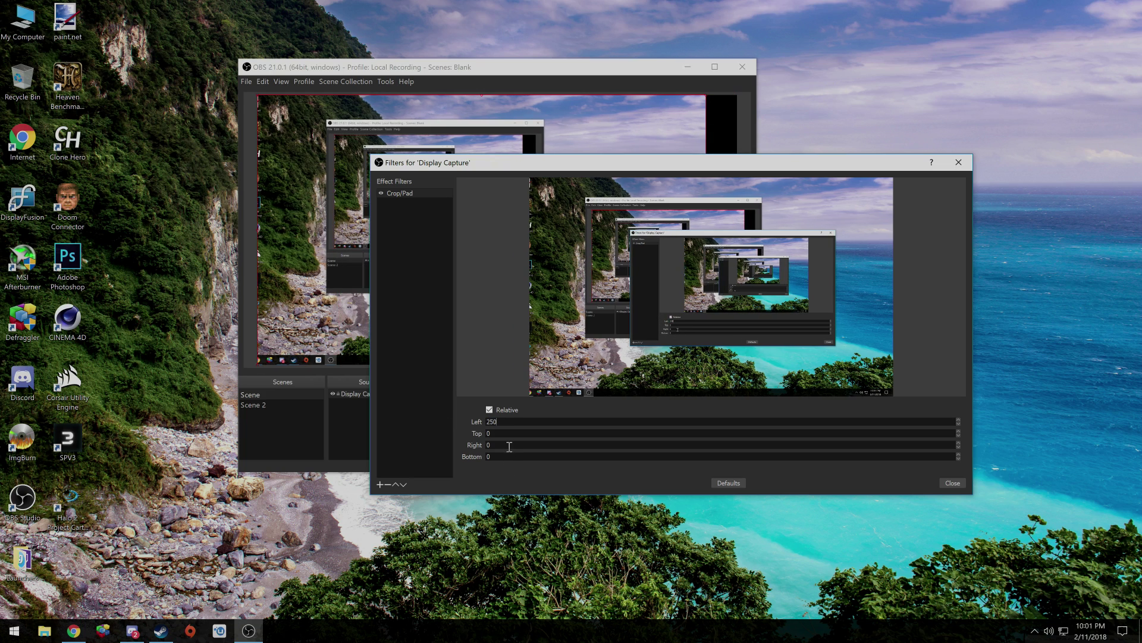
type("25")
key("Escape")
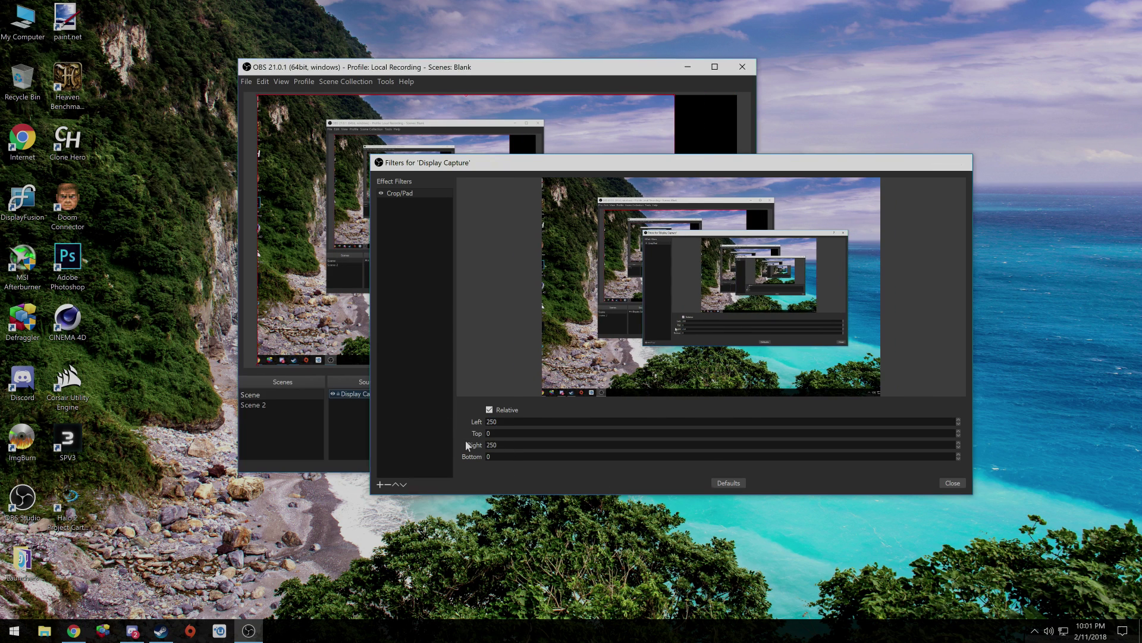
left_click_drag(416, 319, 448, 293)
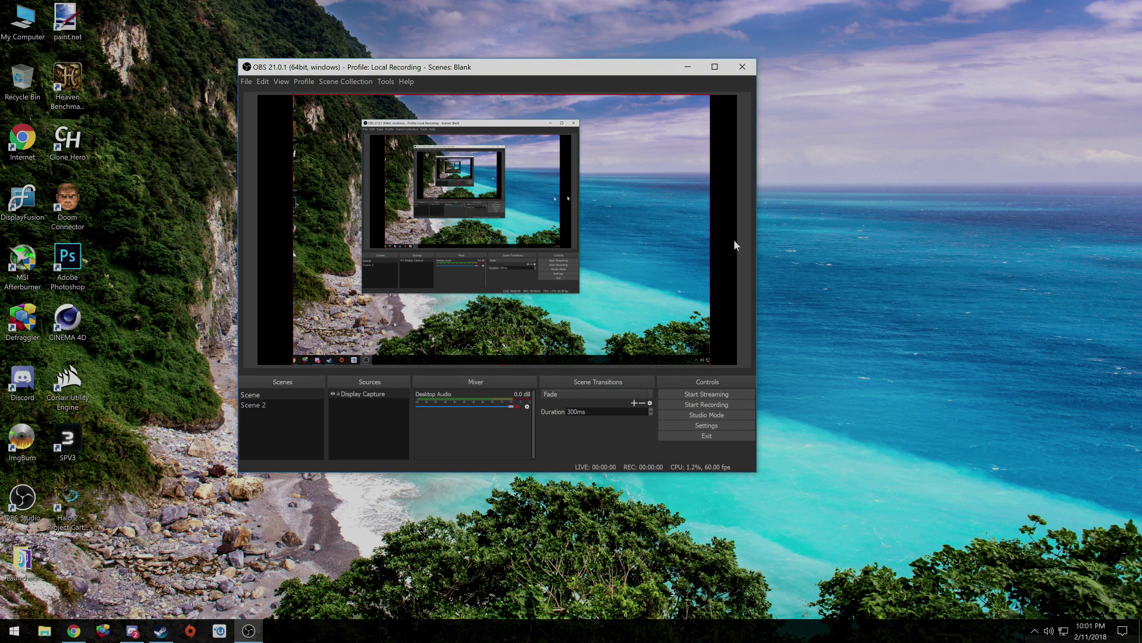
Step: Nudge the Display Capture right in Scene 2, then inspect its filters from Scene
left_click(288, 404)
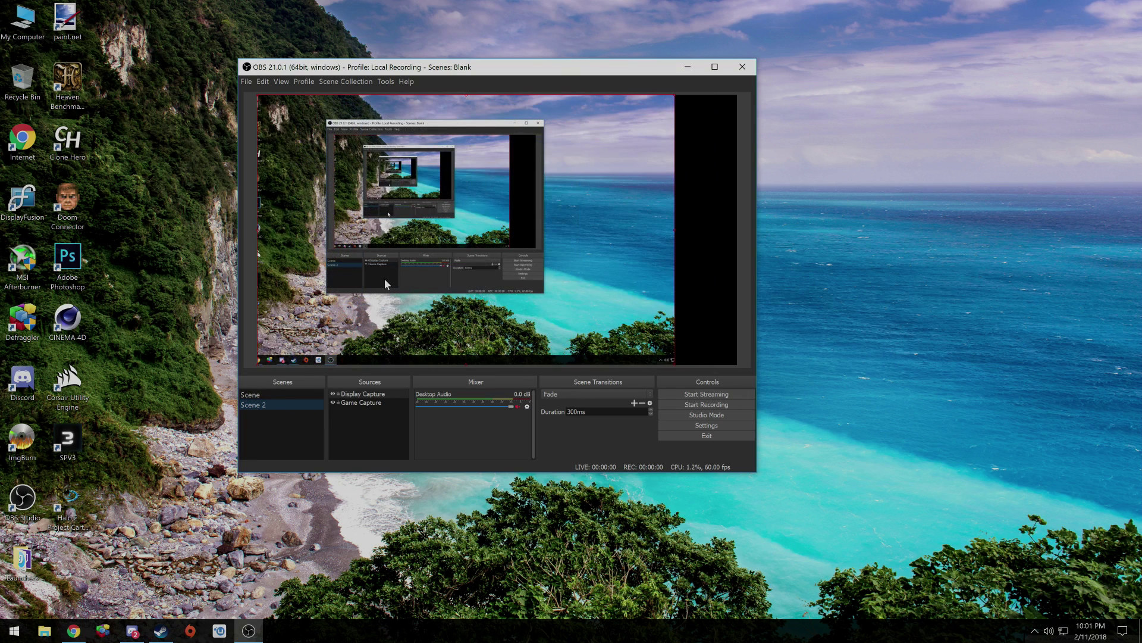
left_click_drag(405, 277, 417, 276)
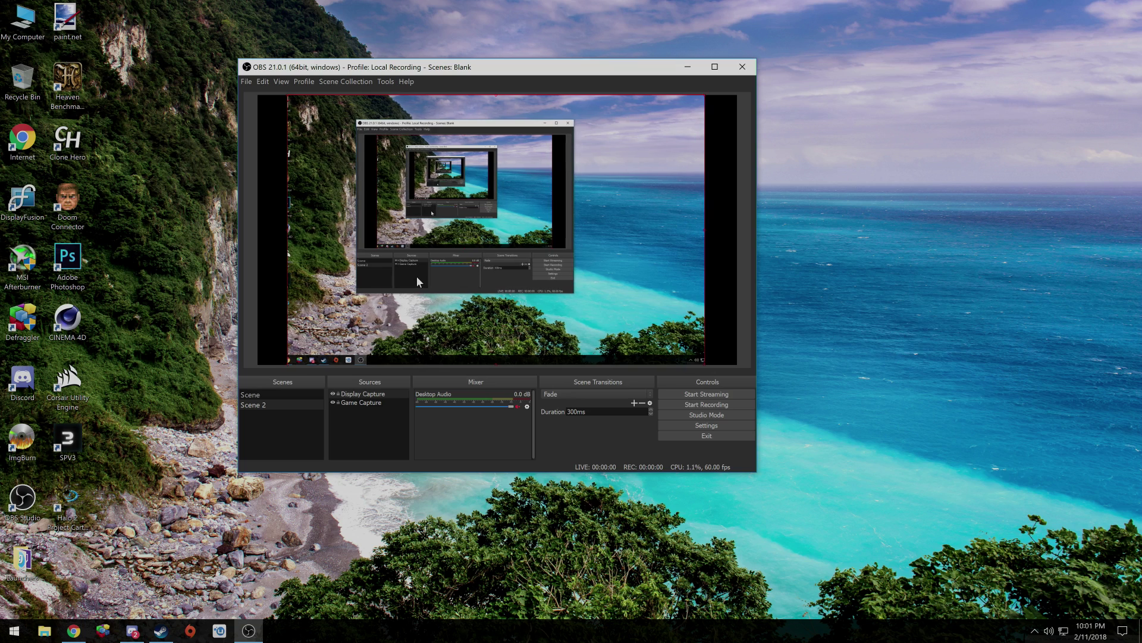
right_click(378, 398)
left_click(298, 395)
right_click(377, 398)
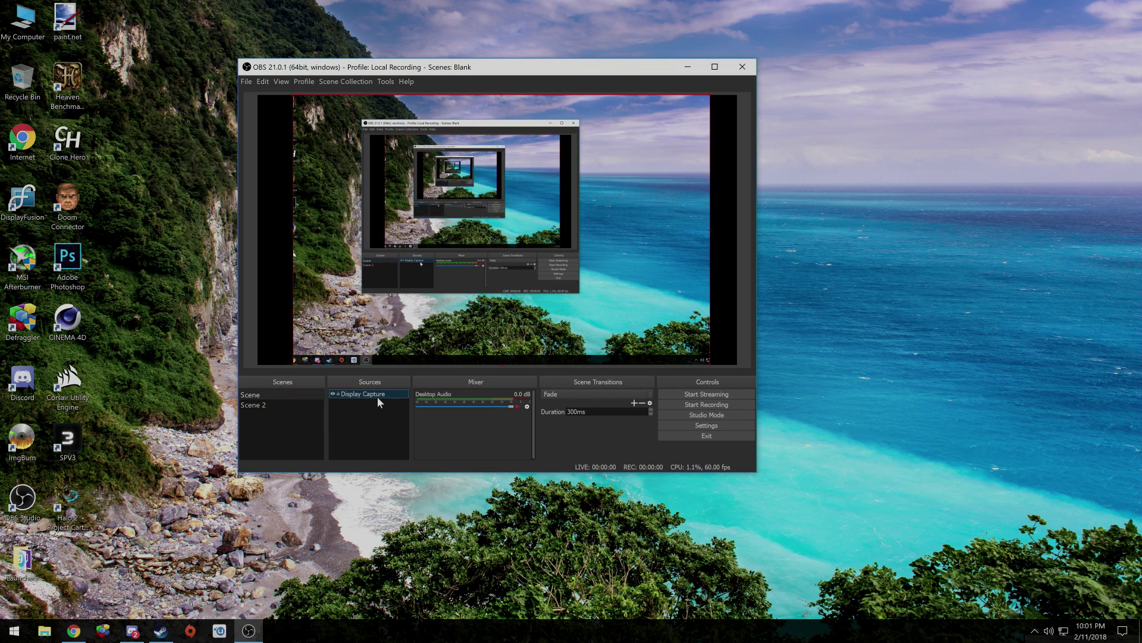
left_click(431, 582)
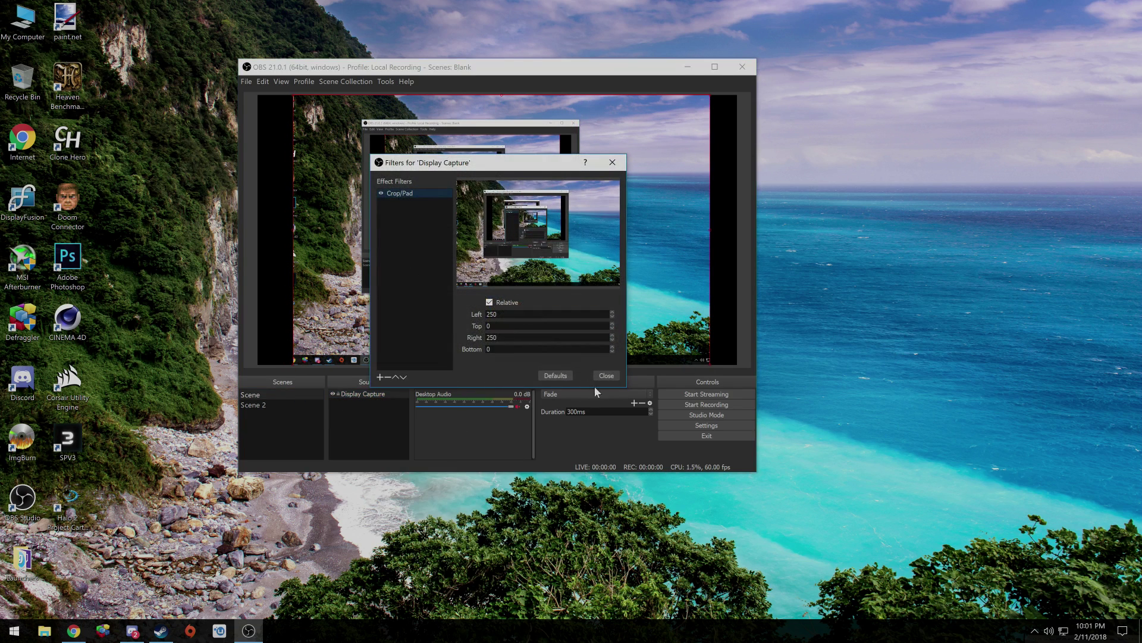
left_click(613, 377)
Step: In Scene 2, confirm Crop/Pad applies there and review Display Capture properties without changes
left_click(302, 404)
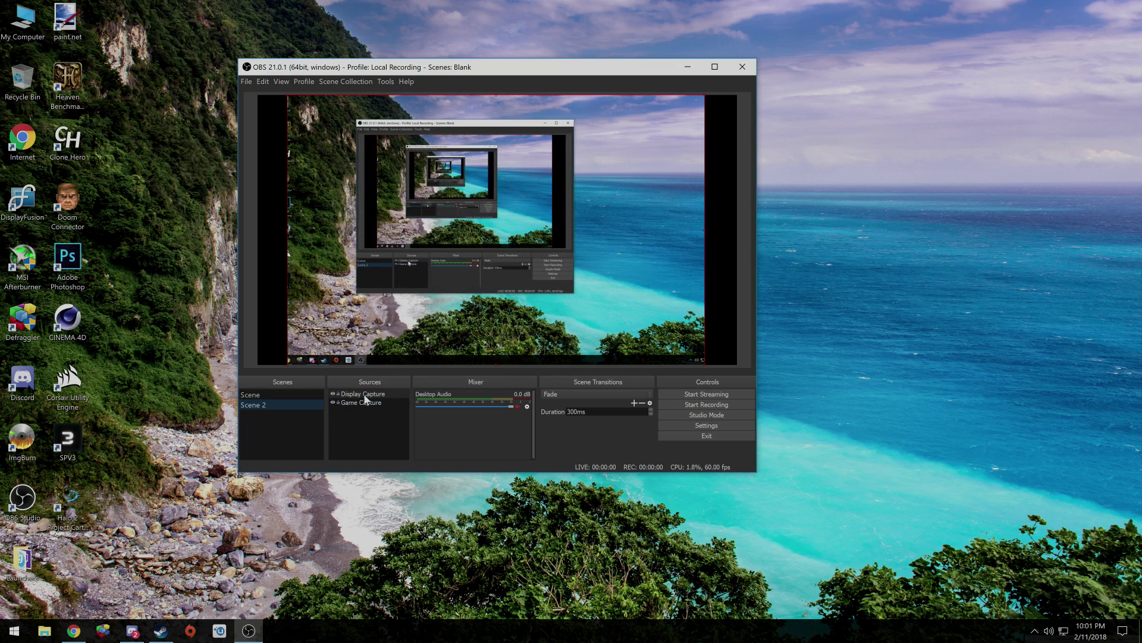
left_click(372, 395)
right_click(372, 394)
left_click(431, 582)
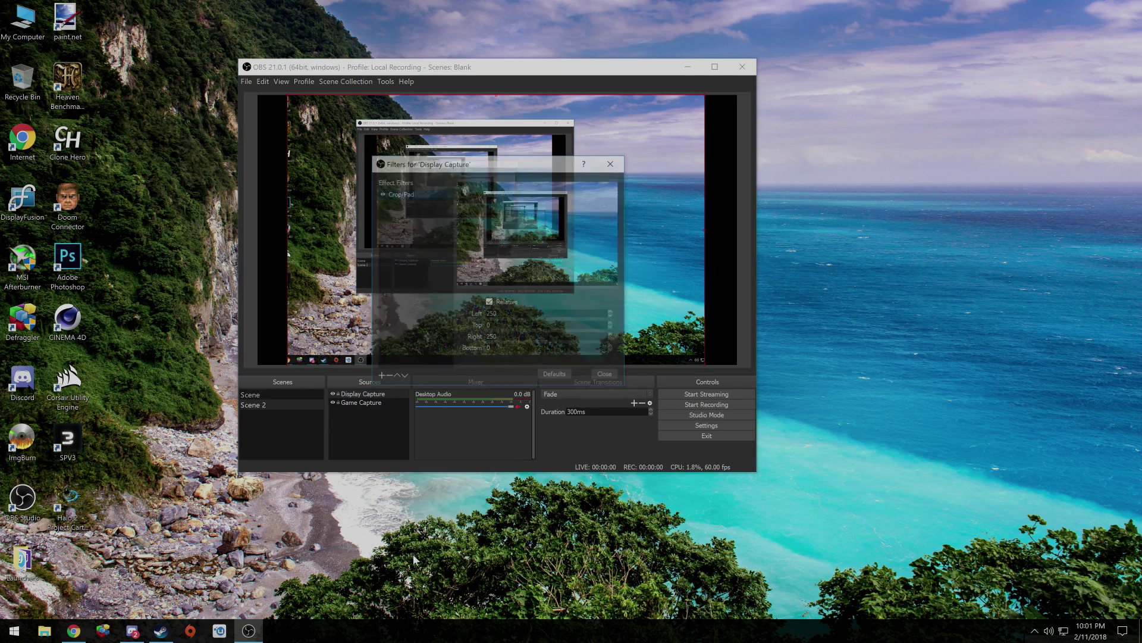
left_click(606, 375)
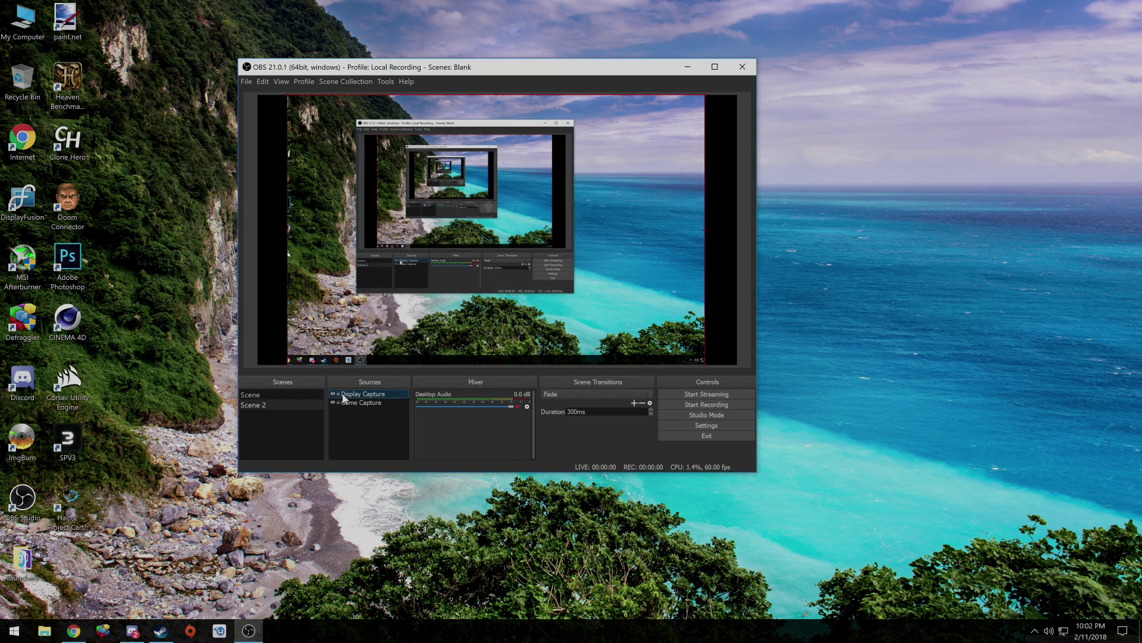
right_click(357, 397)
left_click(366, 580)
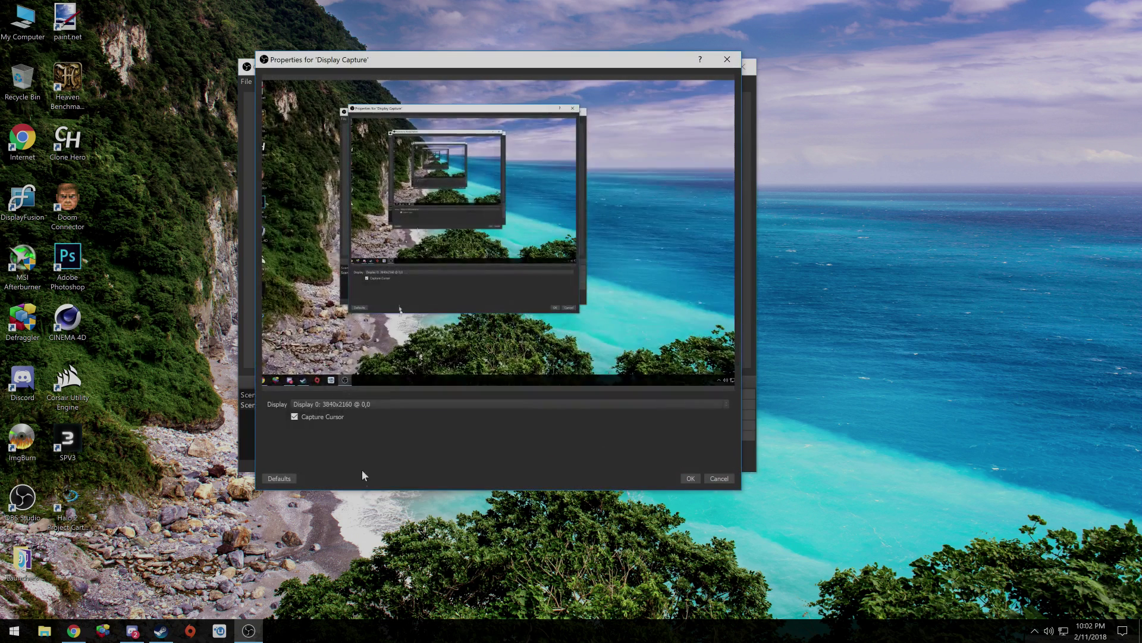
left_click(720, 479)
Step: Disable the Crop/Pad filter on the Display Capture with its eye icon
right_click(354, 395)
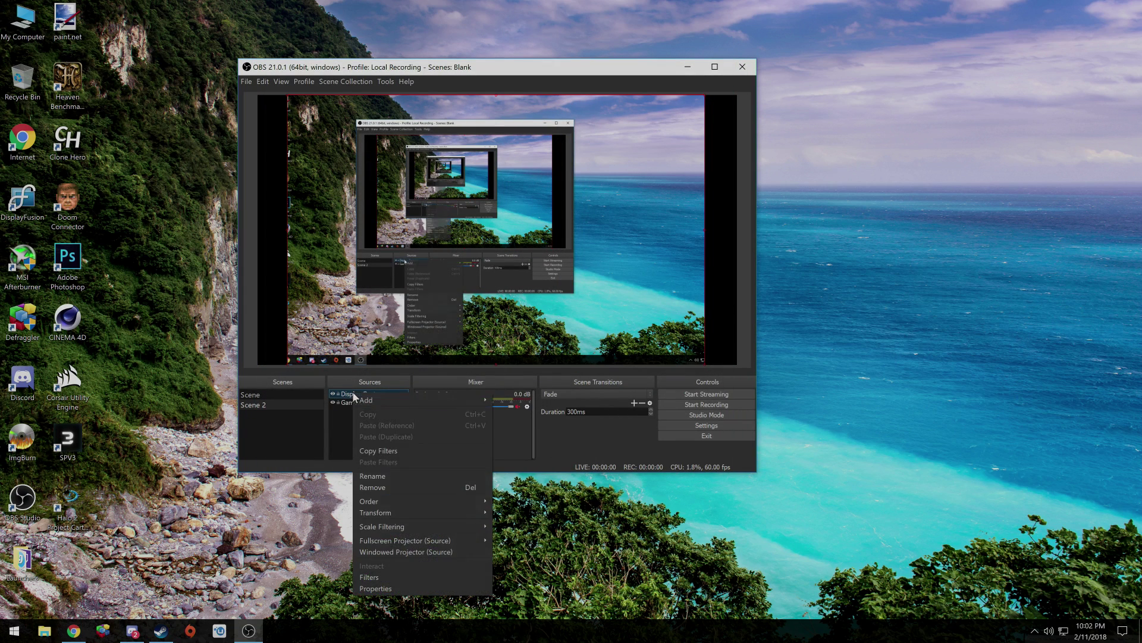
left_click(372, 570)
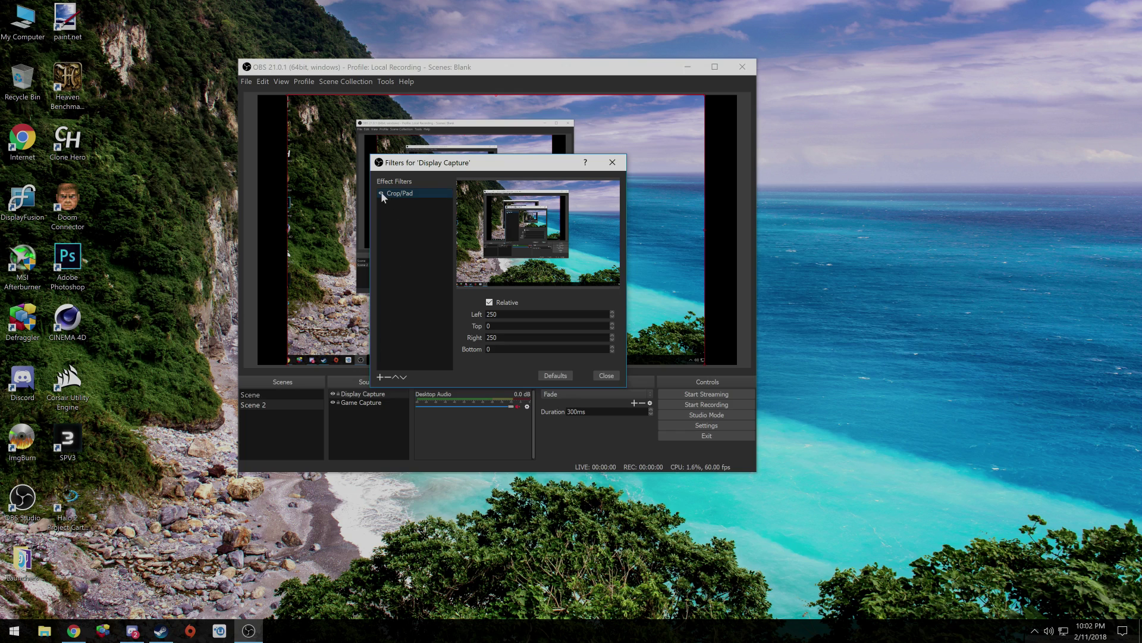
left_click(381, 193)
left_click(605, 376)
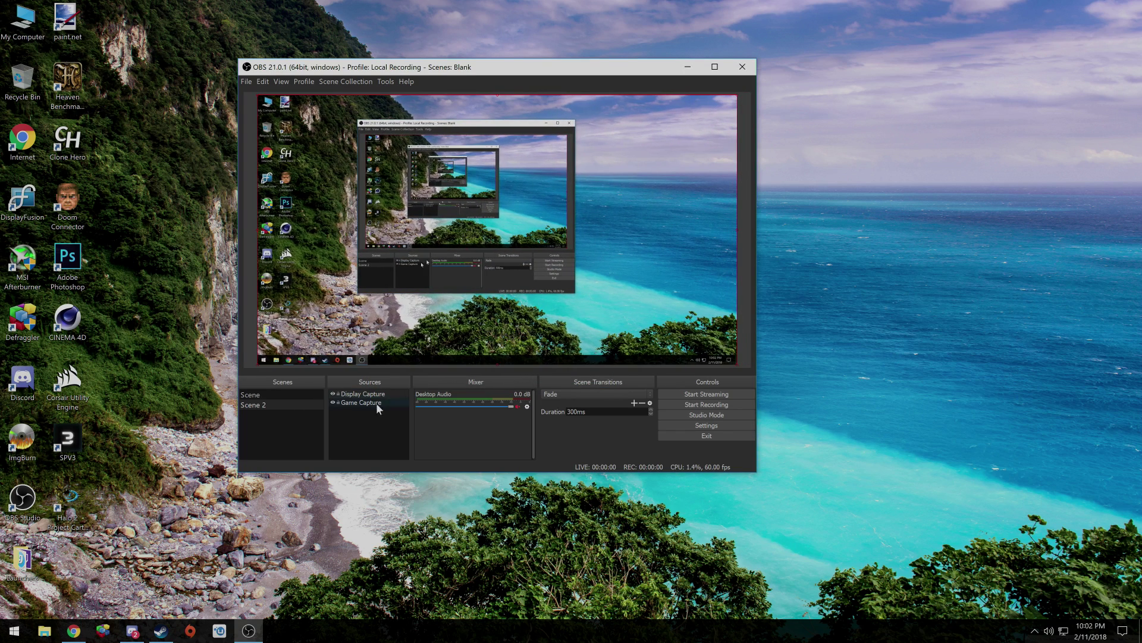
Step: In Scene, shift the Display Capture left to close the black strip, test an Alt-crop, then deselect
left_click(291, 405)
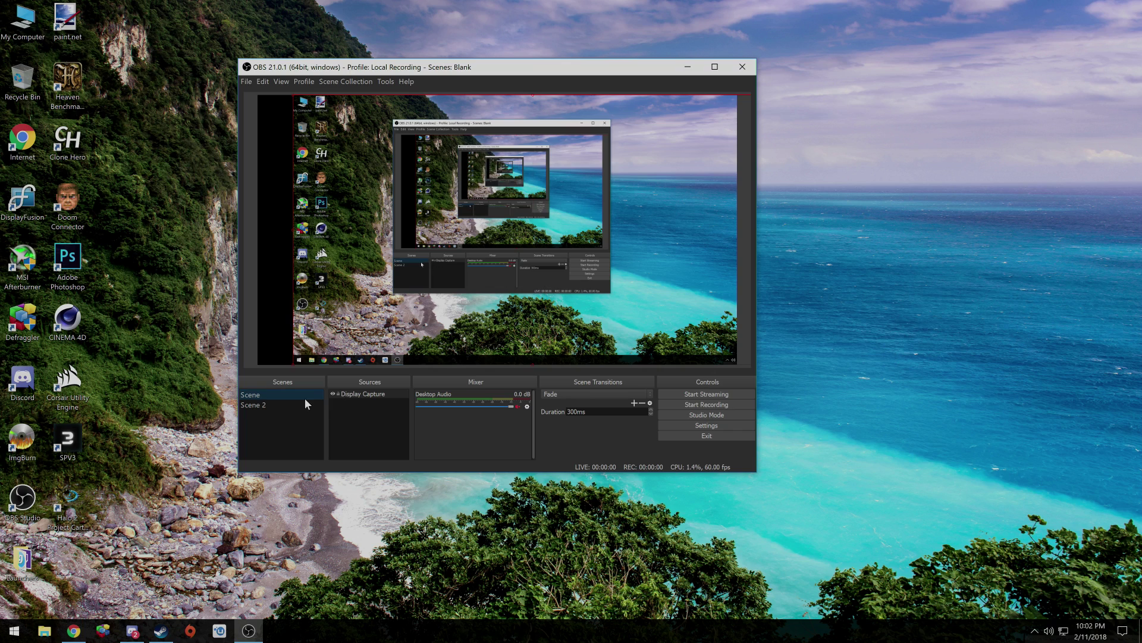
left_click(357, 394)
left_click_drag(458, 327, 424, 335)
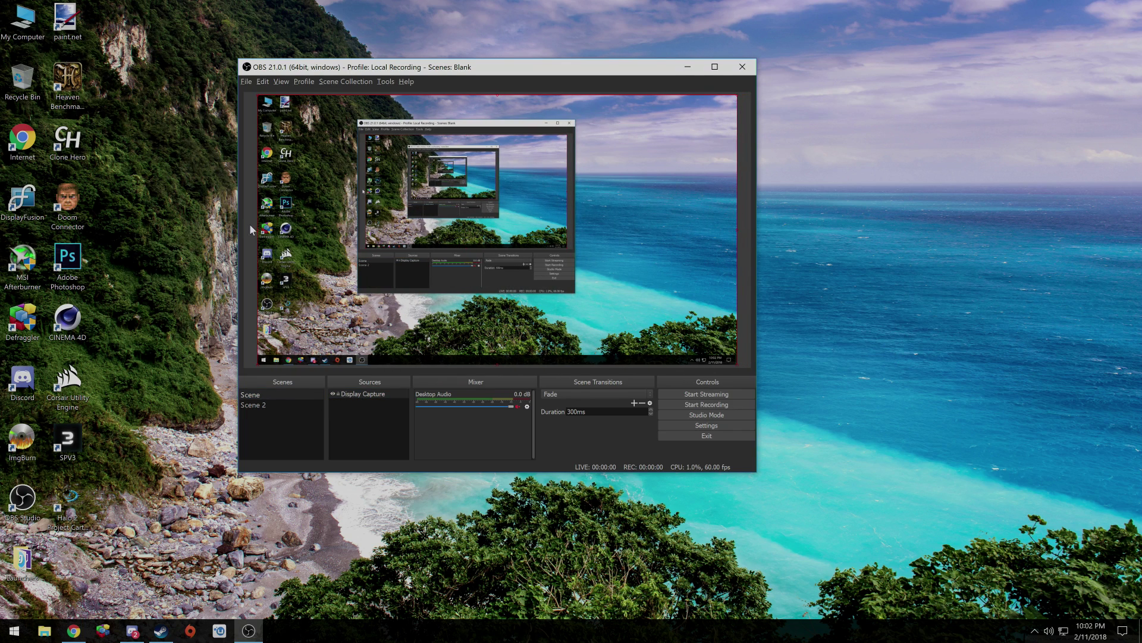
left_click_drag(259, 233, 219, 254)
left_click(248, 265)
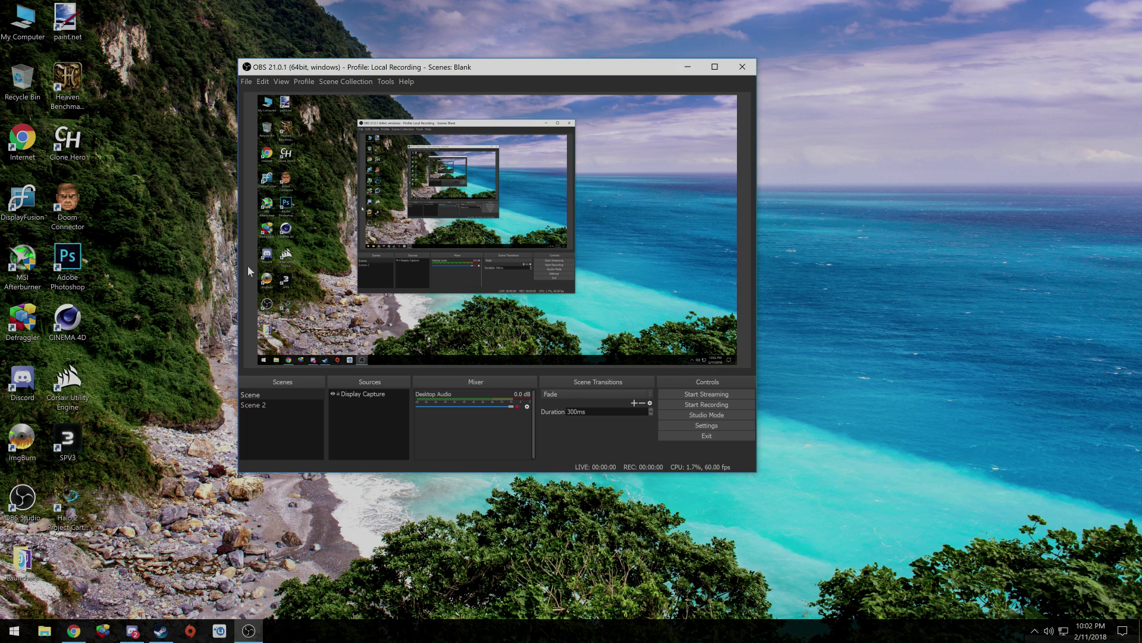